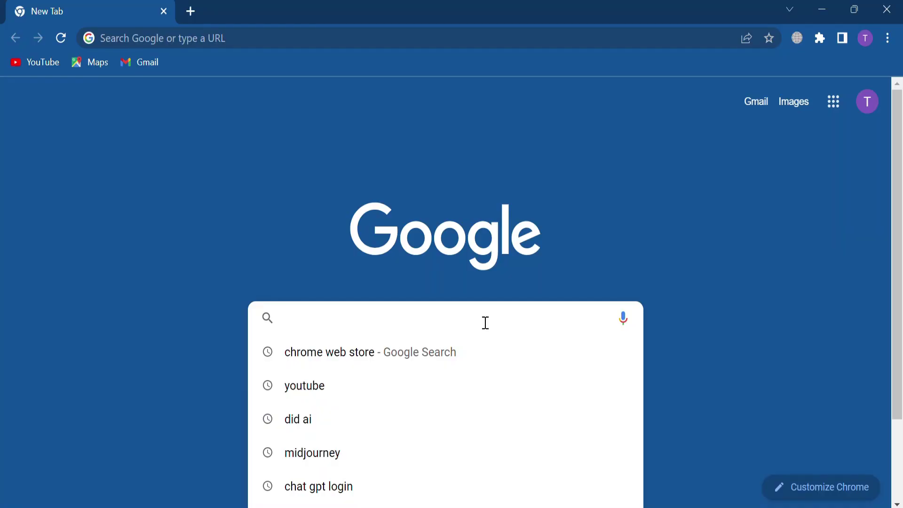
Reach the Chrome Web Store through a Google search for 'chrome'.
text(chrome web store)
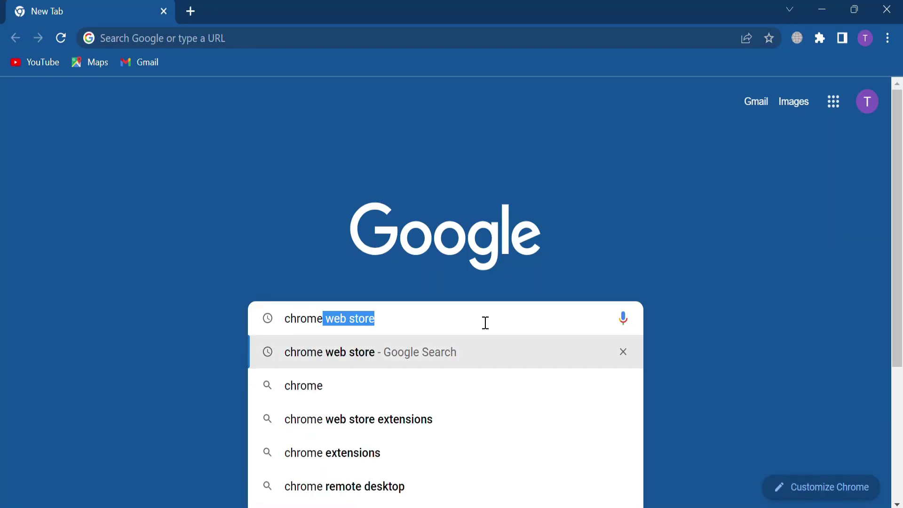
key(Return)
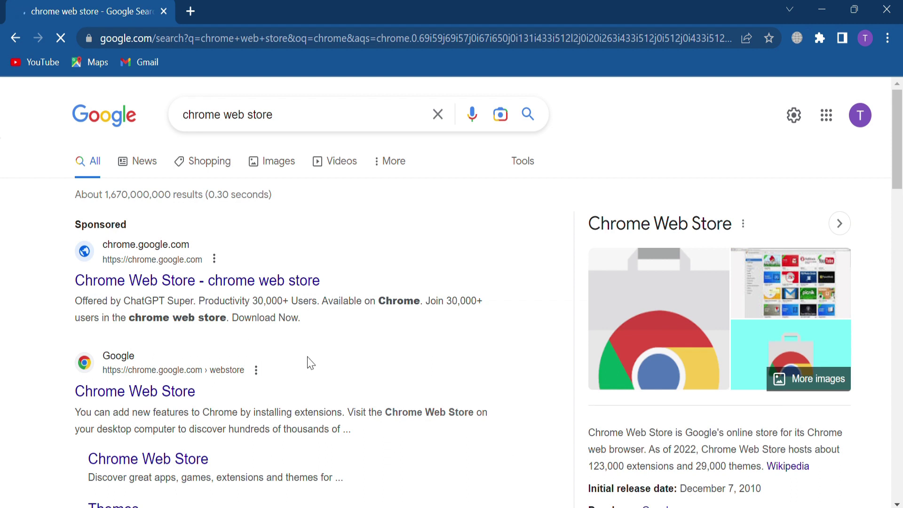
click(129, 285)
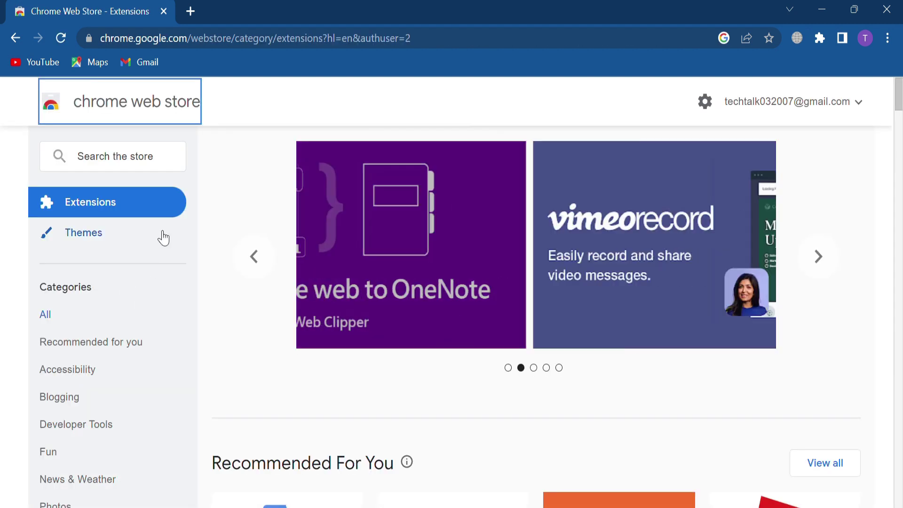
Search the store for 'chatgpt for google' and add that extension to Chrome.
click(142, 168)
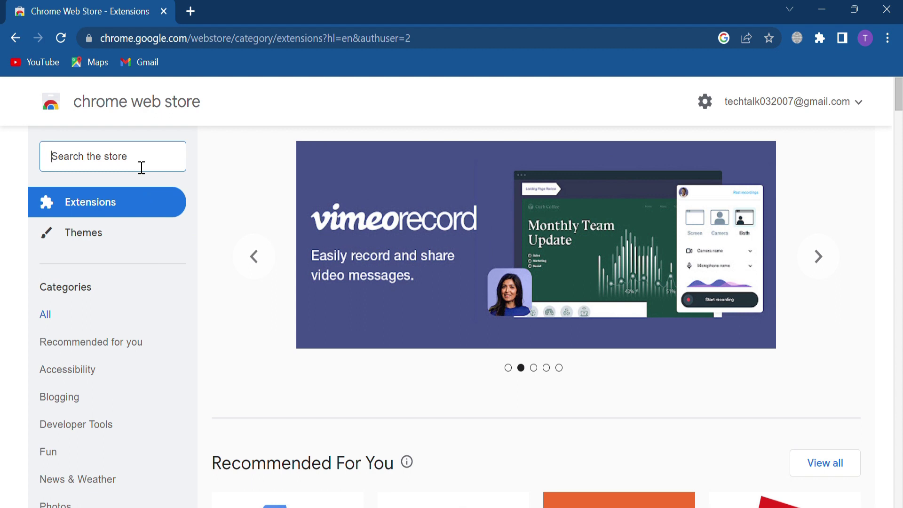
text(chatgpt)
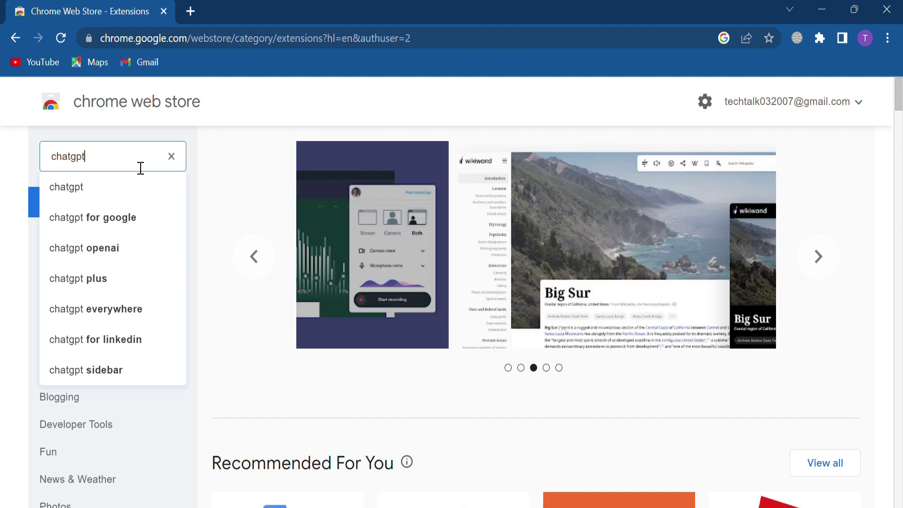
key(Down)
key(Down)
key(Return)
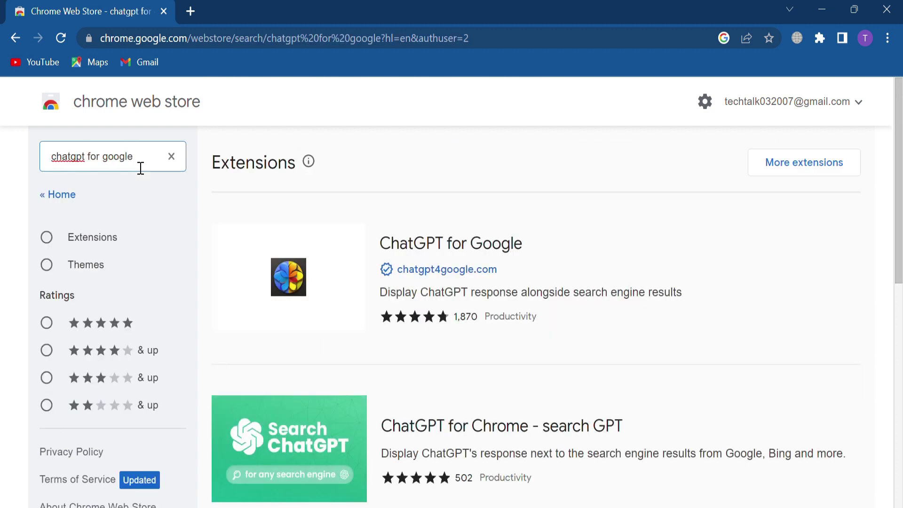
click(466, 254)
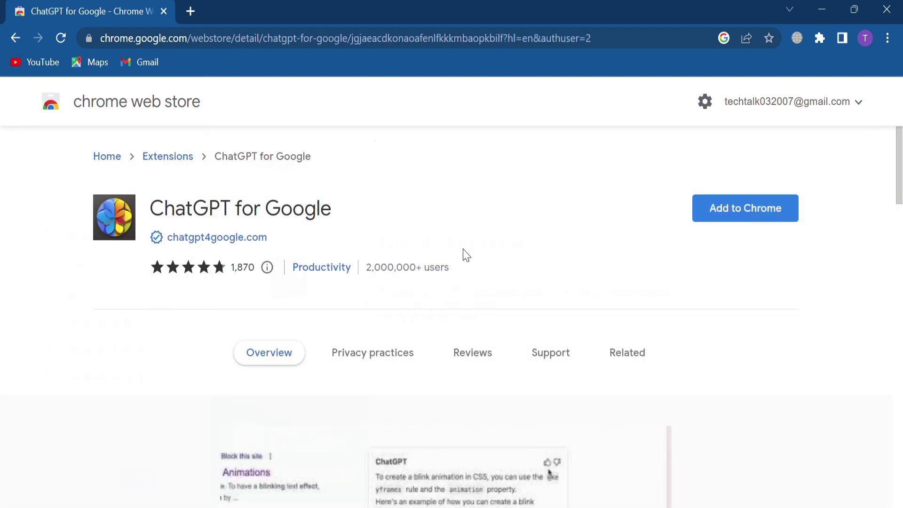
click(752, 207)
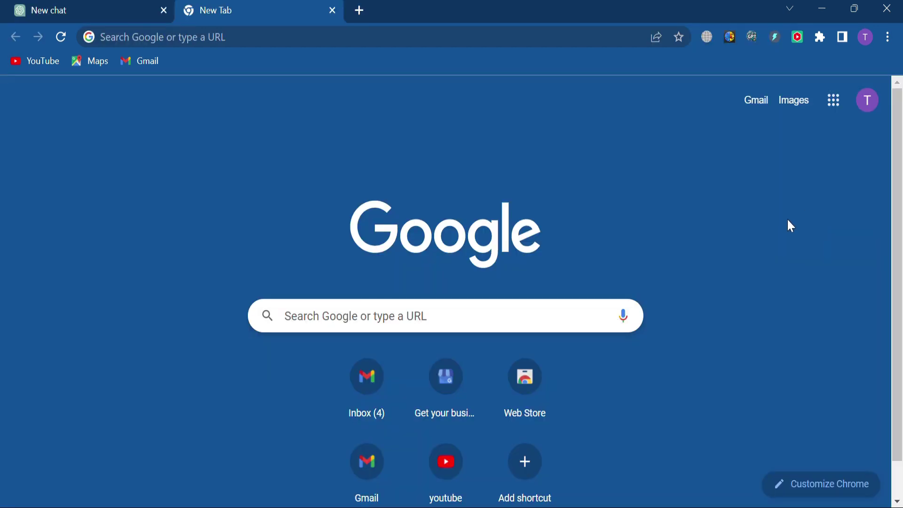
Search 'how to make chicken butter masala at home like chef style?' and read ChatGPT's sidebar recipe.
click(480, 324)
text(how t)
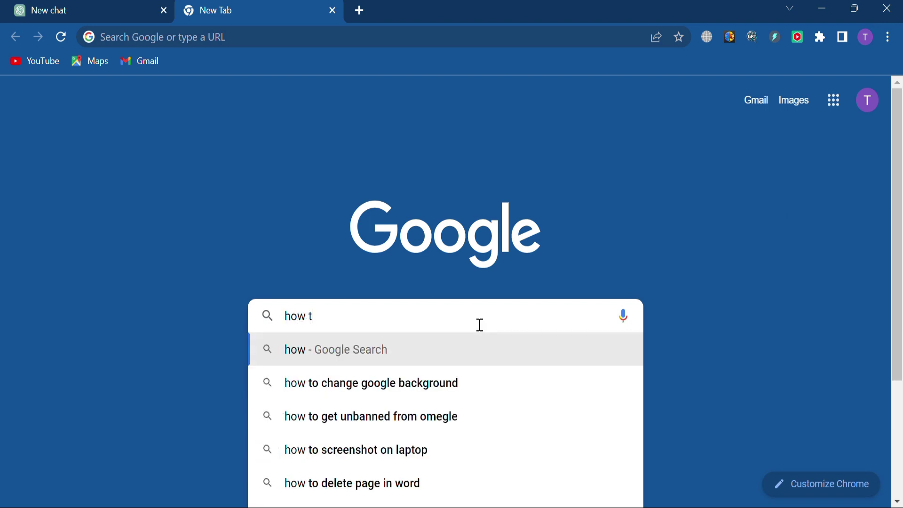
text(o make chicken butter masala at home like chef style?)
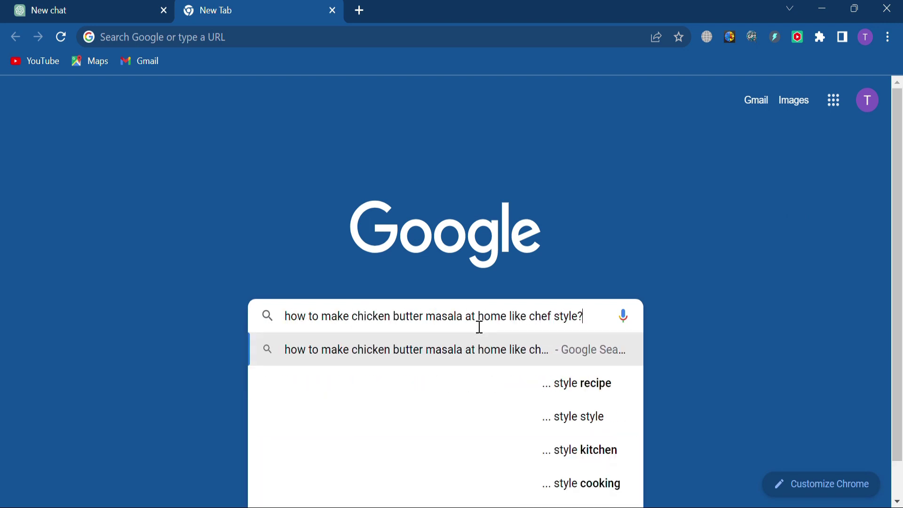
key(Return)
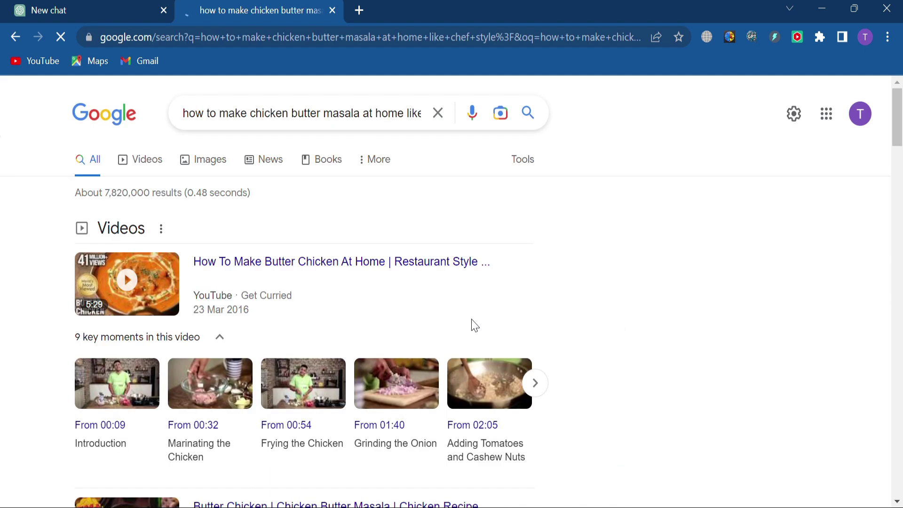
scroll(445, 327, down, 5)
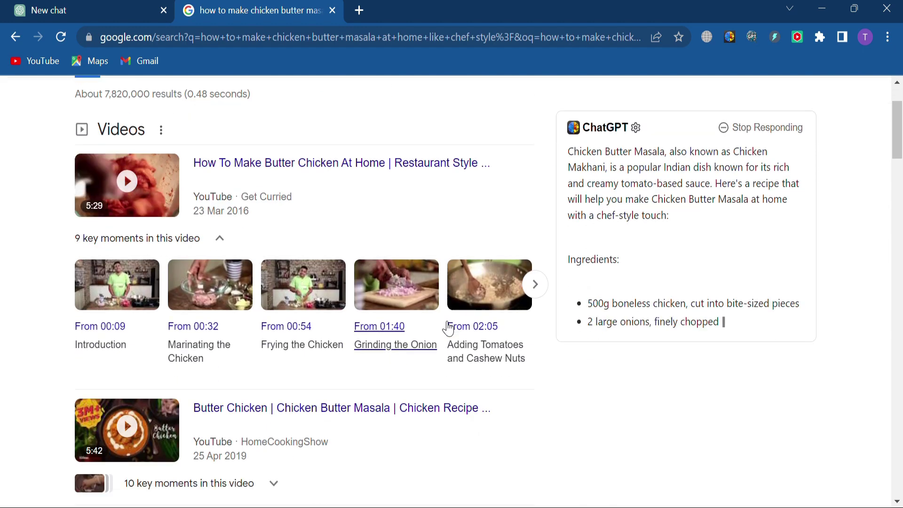
scroll(448, 328, down, 20)
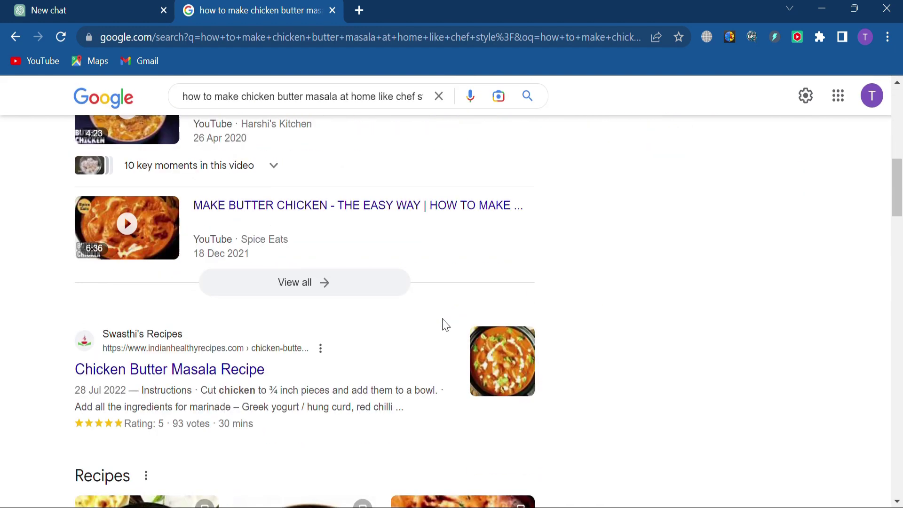
scroll(352, 377, up, 20)
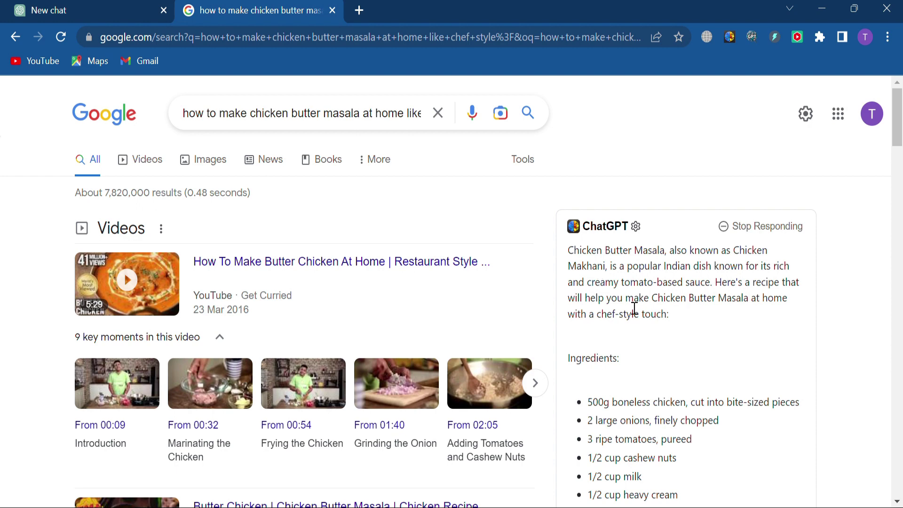
scroll(634, 309, down, 15)
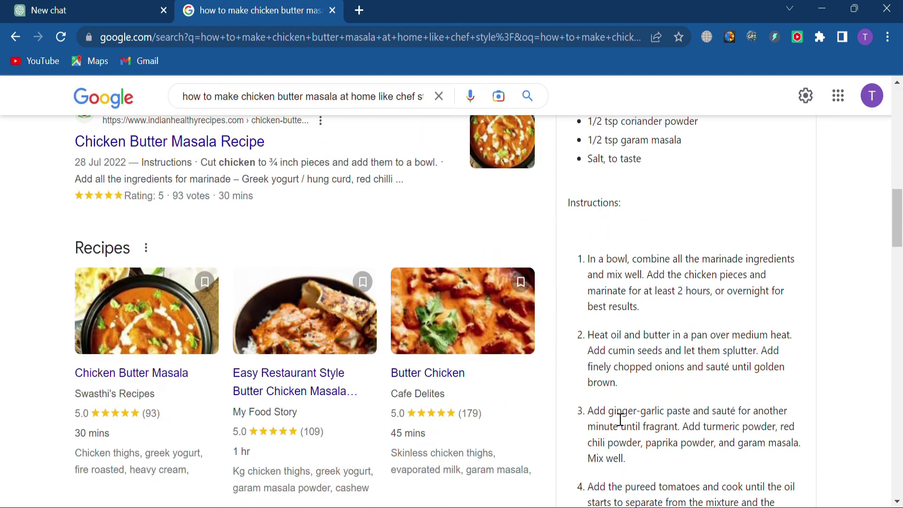
scroll(620, 419, down, 12)
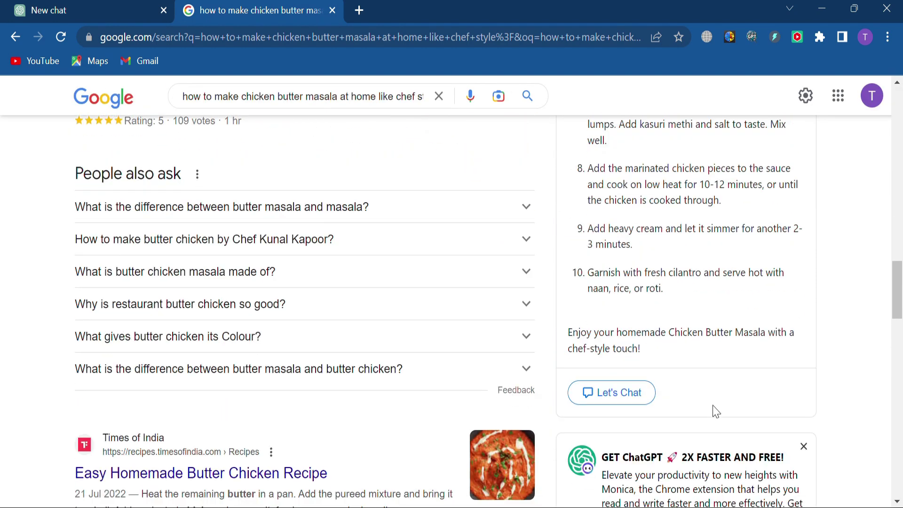
scroll(706, 425, down, 1)
scroll(703, 421, up, 20)
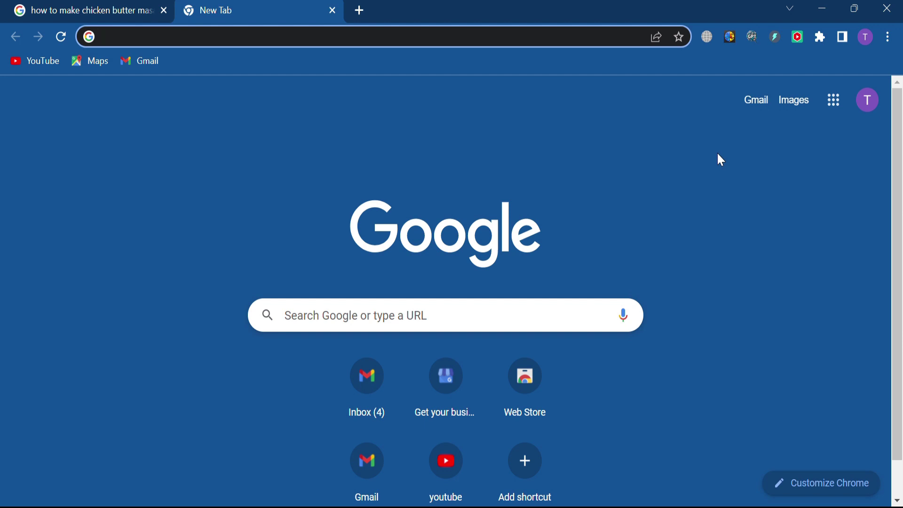
In a new ChatGPT tab, ask 'What is Google bard?' with web access off.
click(752, 32)
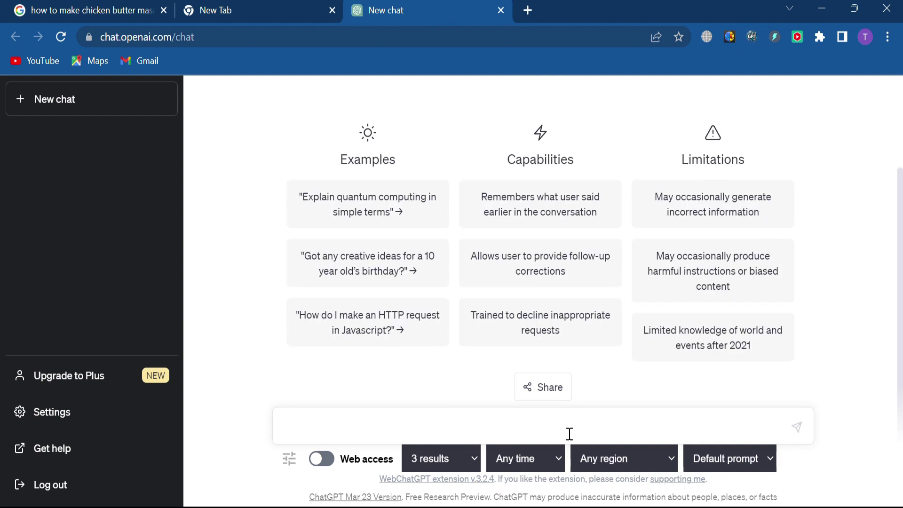
text(What is Google bard?)
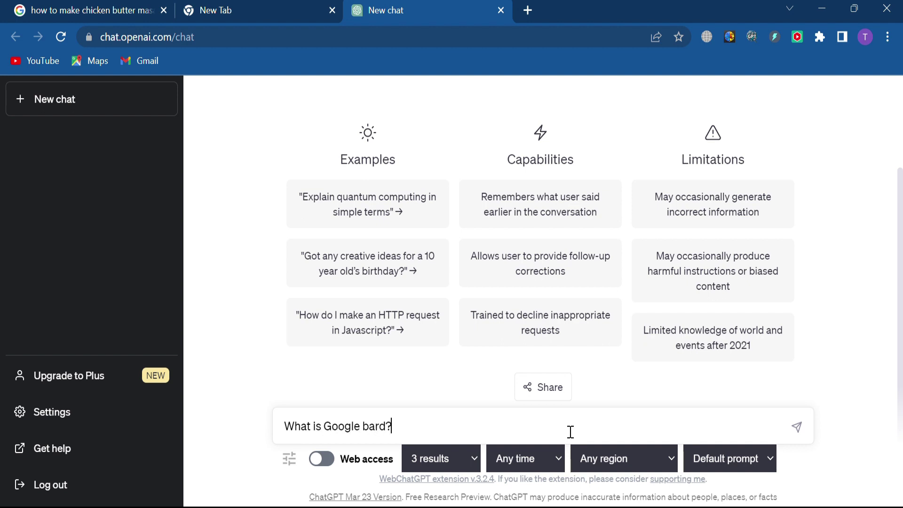
key(Return)
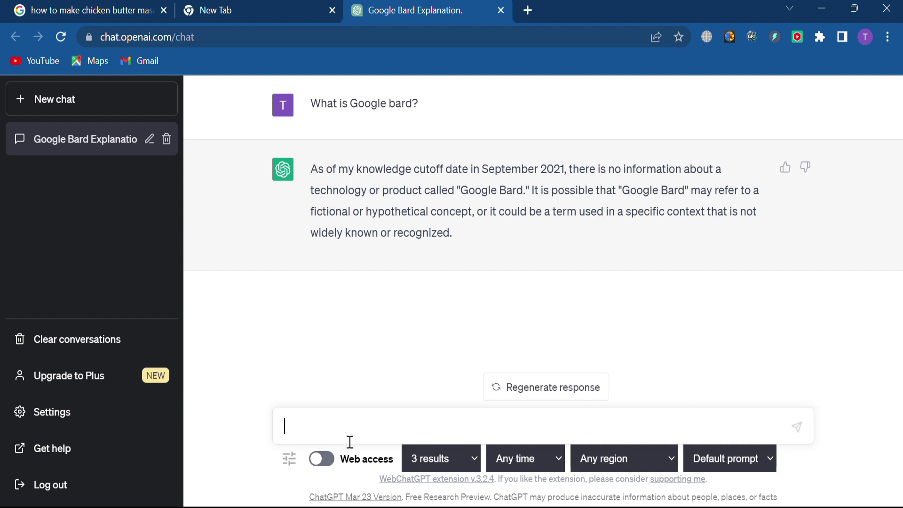
Enable Web access, ask 'what is google bard?' again, and review the web-informed answer.
click(333, 467)
text(what )
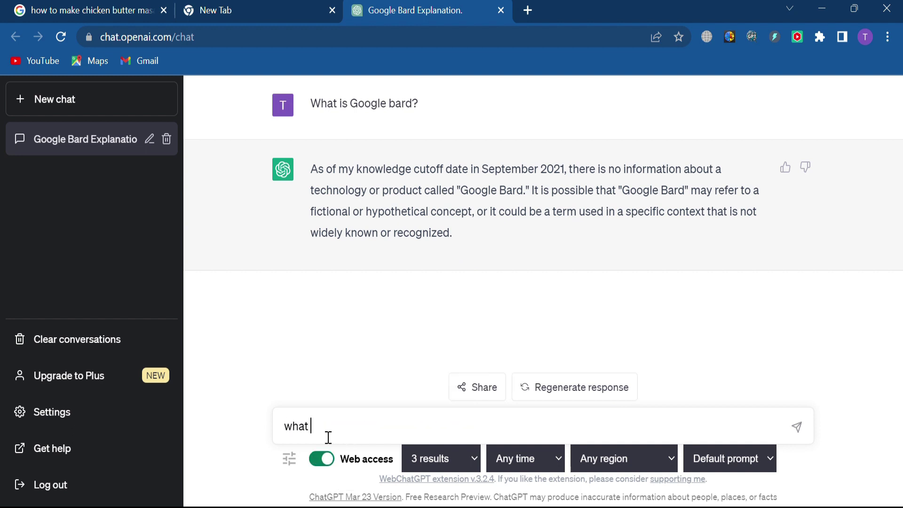
text(is google bard?)
key(Return)
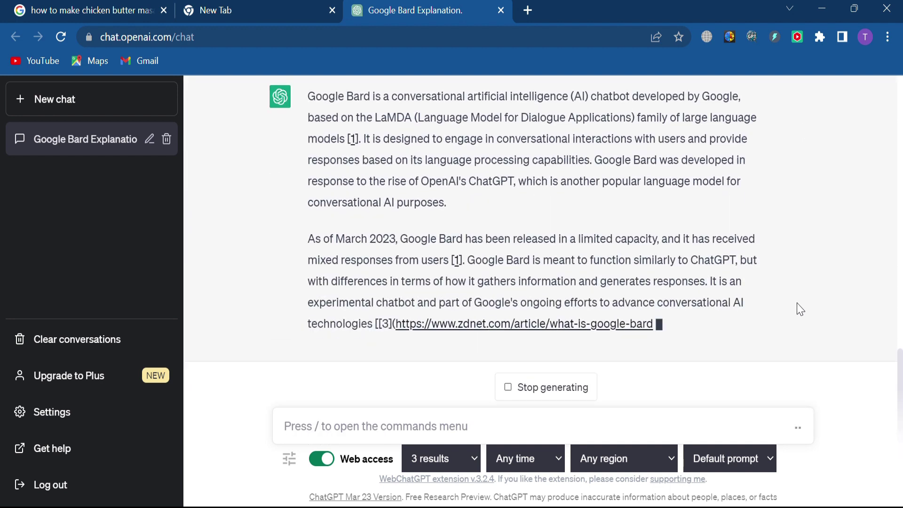
scroll(520, 302, up, 3)
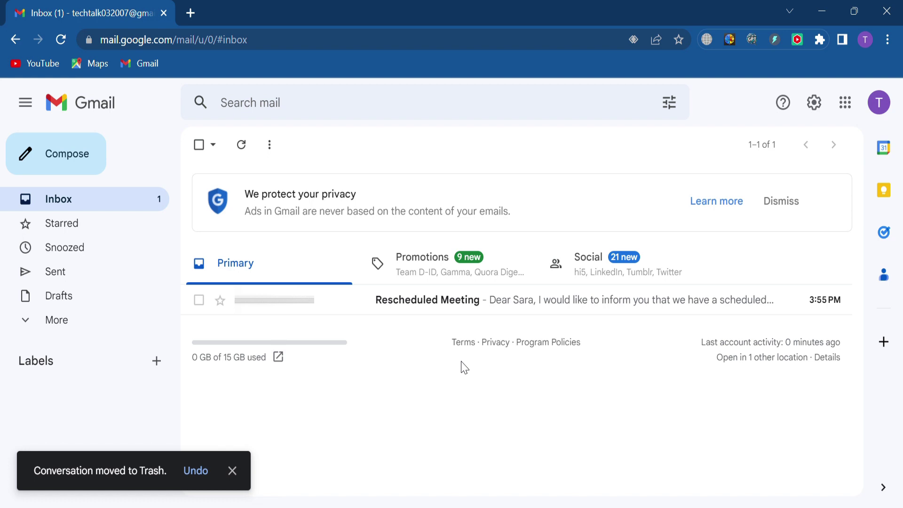
Open the 'Rescheduled Meeting' email and start a reply to it.
click(544, 317)
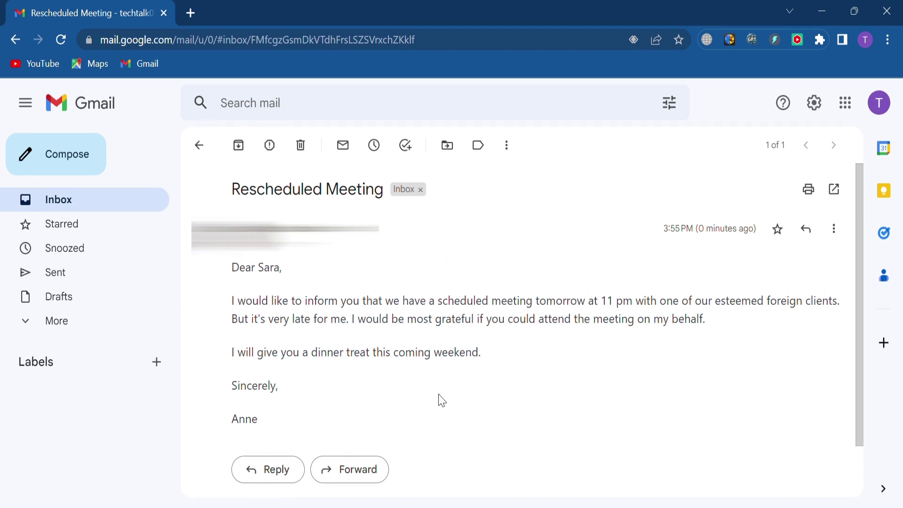
click(288, 479)
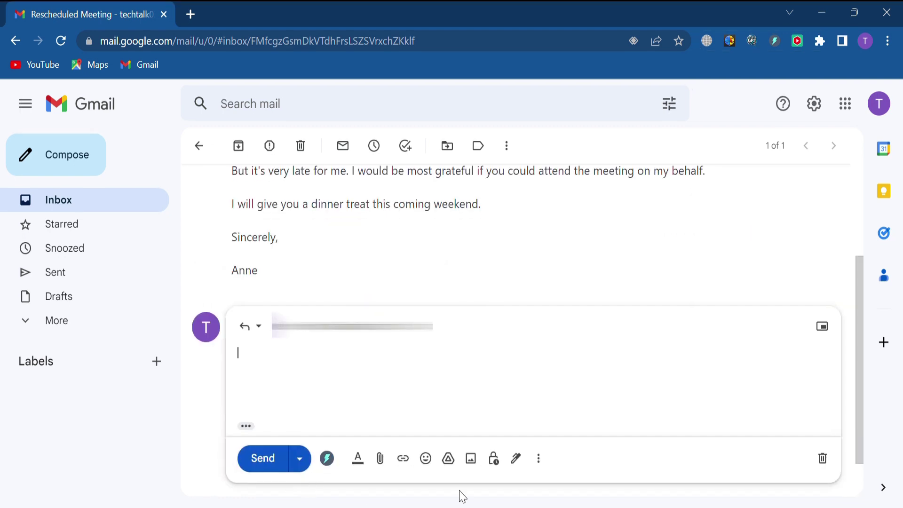
Have ChatGPT Writer generate a reply declining the meeting because of health issues.
click(328, 461)
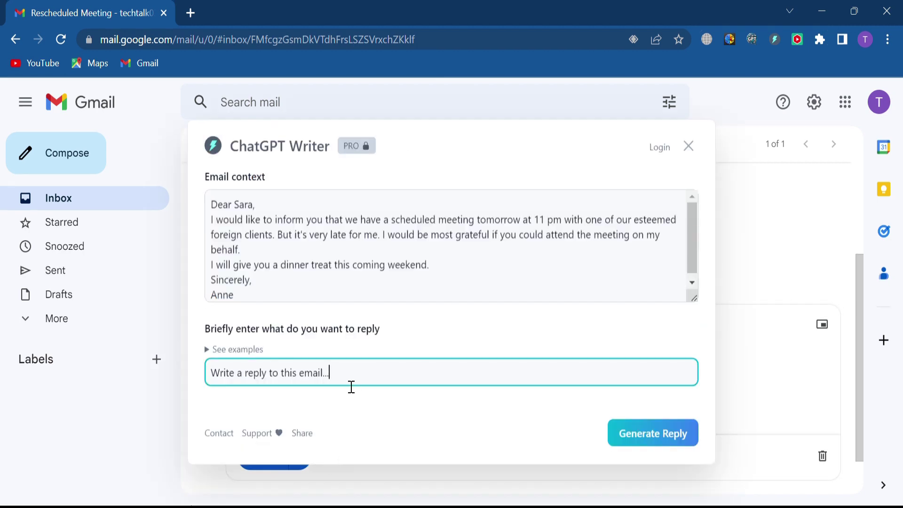
drag(347, 381, 222, 381)
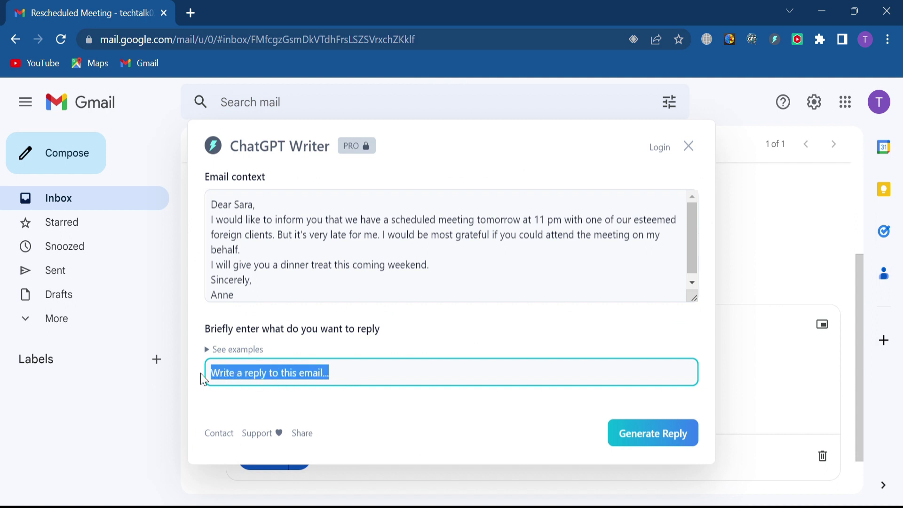
text(Write a smart reply to this email  I won't be able to attend meeting due to health issues)
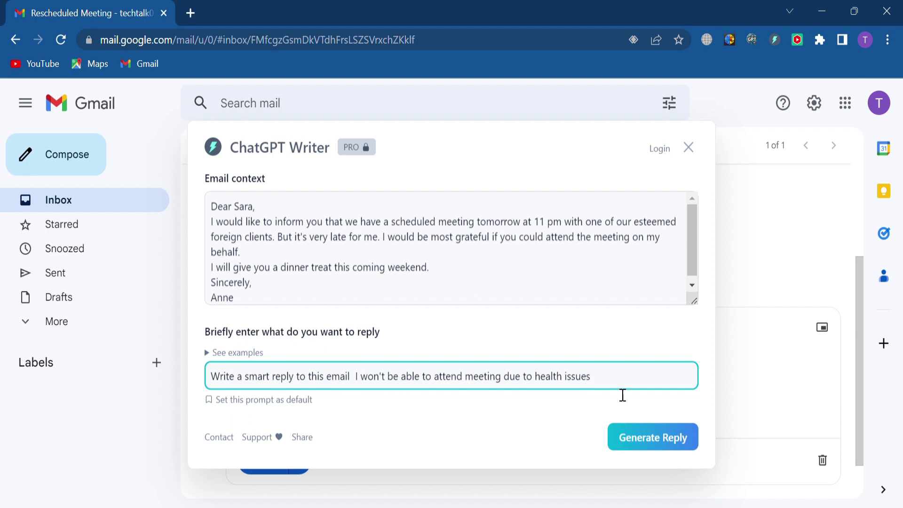
click(643, 446)
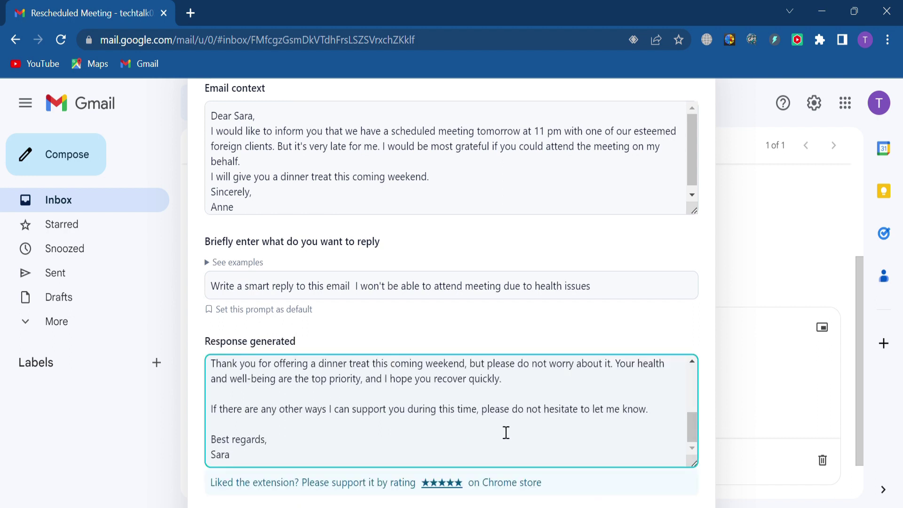
scroll(500, 415, up, 2)
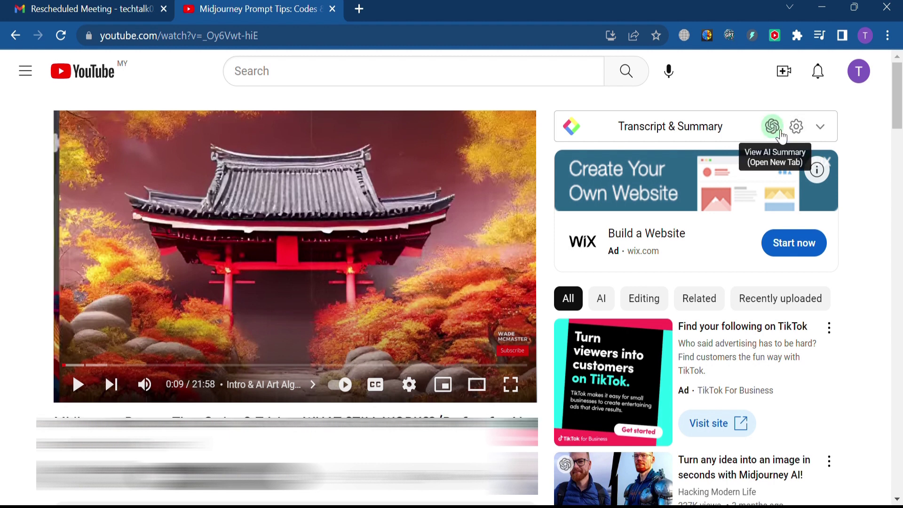
Expand Transcript & Summary on the Midjourney tips video and read the timestamped transcript.
click(696, 141)
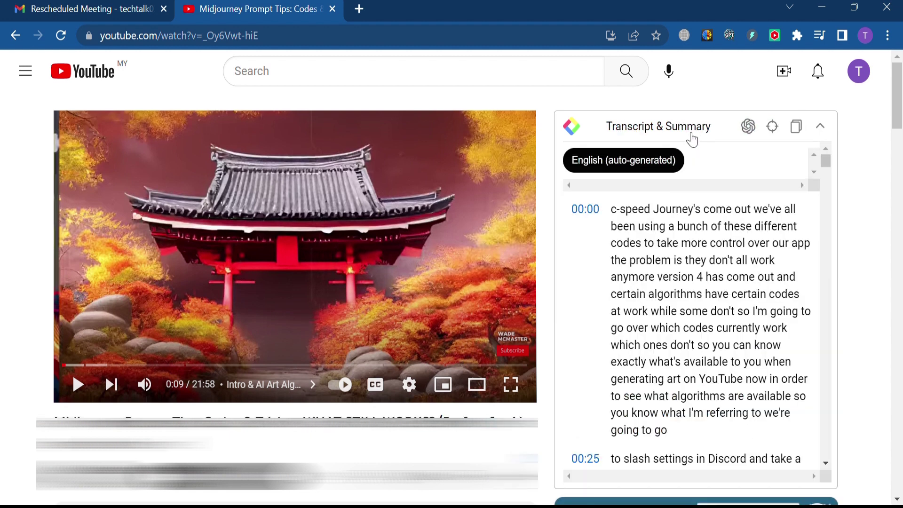
scroll(692, 233, down, 15)
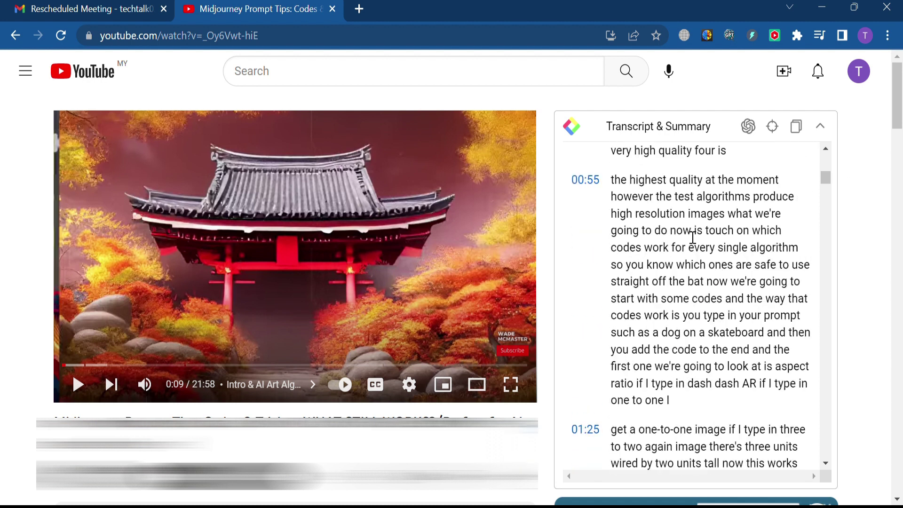
scroll(692, 238, down, 18)
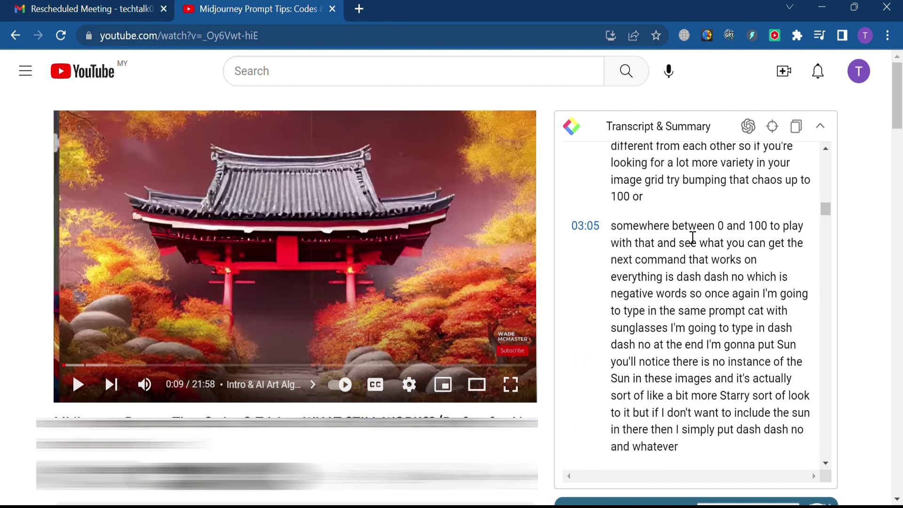
scroll(706, 376, down, 15)
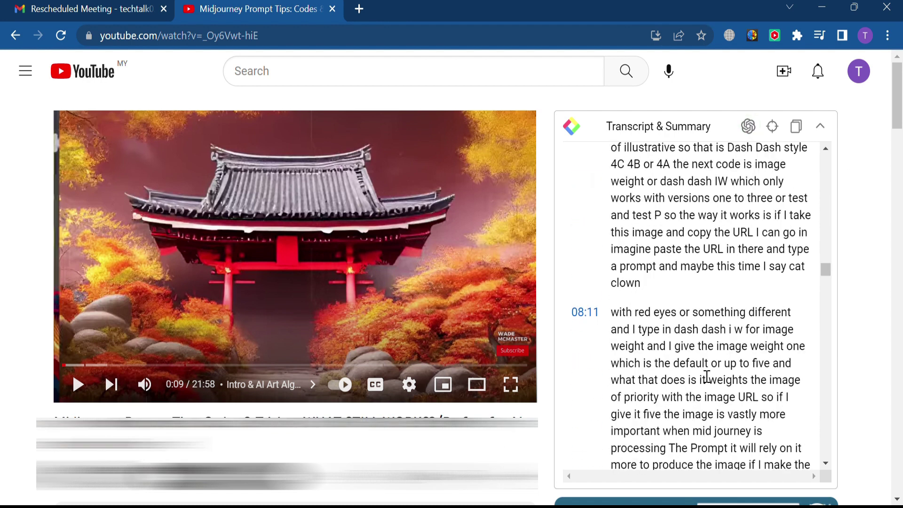
Run View AI Summary so ChatGPT summarises the video's transcript into bullet points.
click(748, 127)
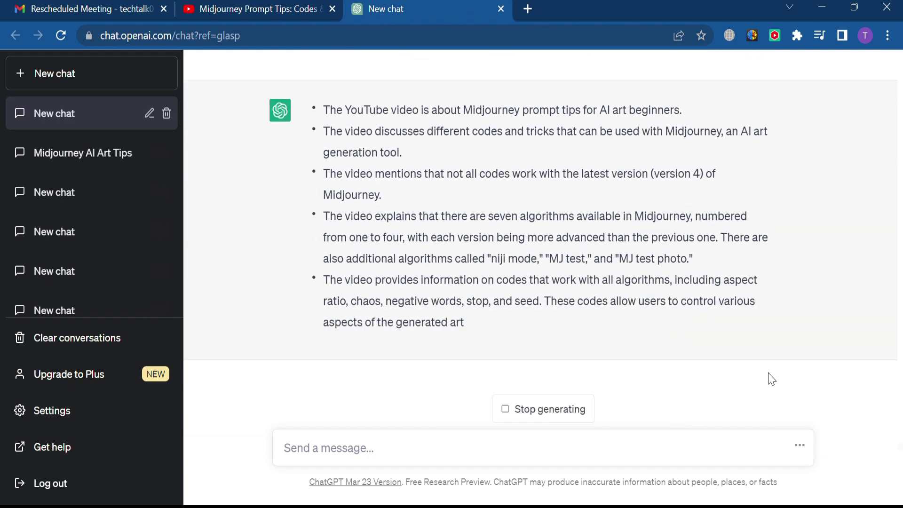
scroll(770, 380, up, 20)
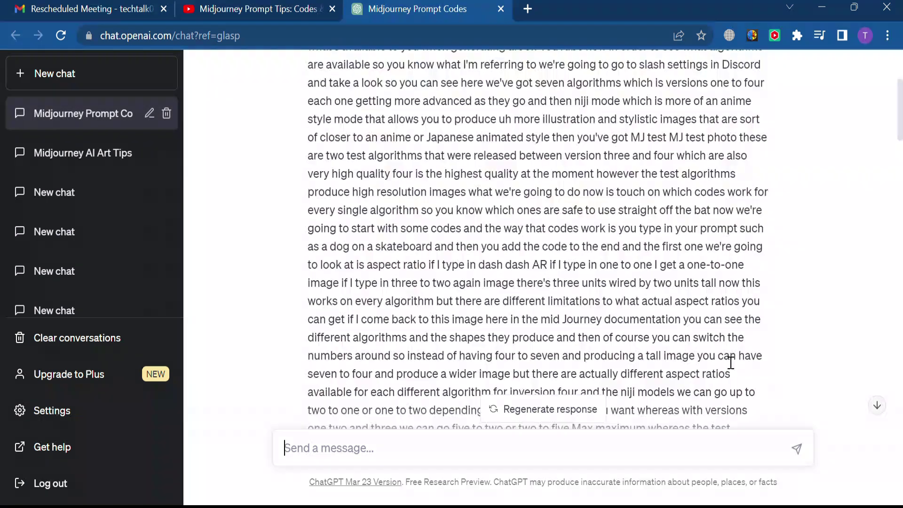